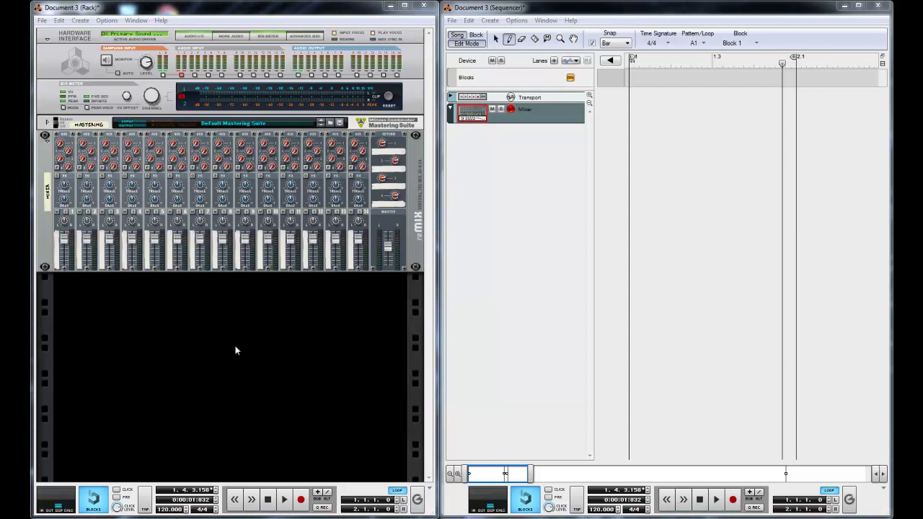
right_click(276, 365)
click(127, 320)
right_click(127, 318)
click(102, 324)
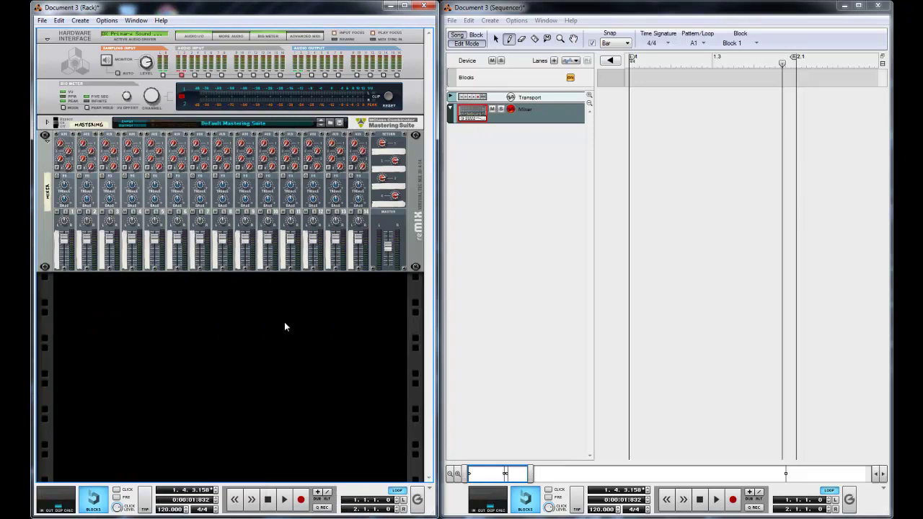
Add a Thor Polysonic Synthesizer below the mixer and initialize its patch
right_click(263, 308)
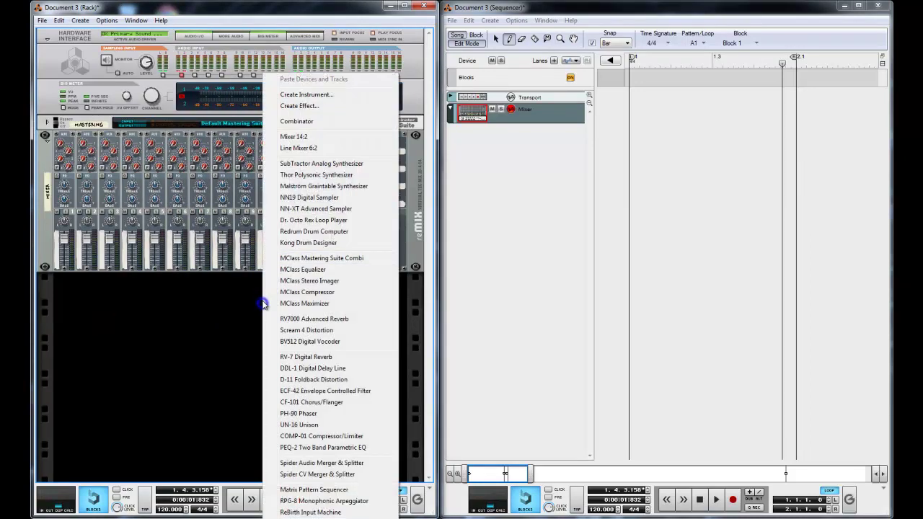
click(302, 177)
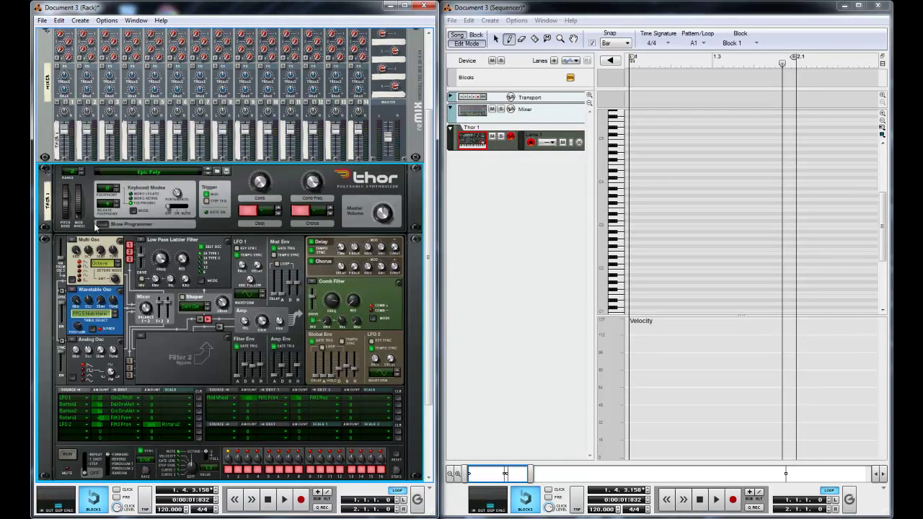
right_click(51, 362)
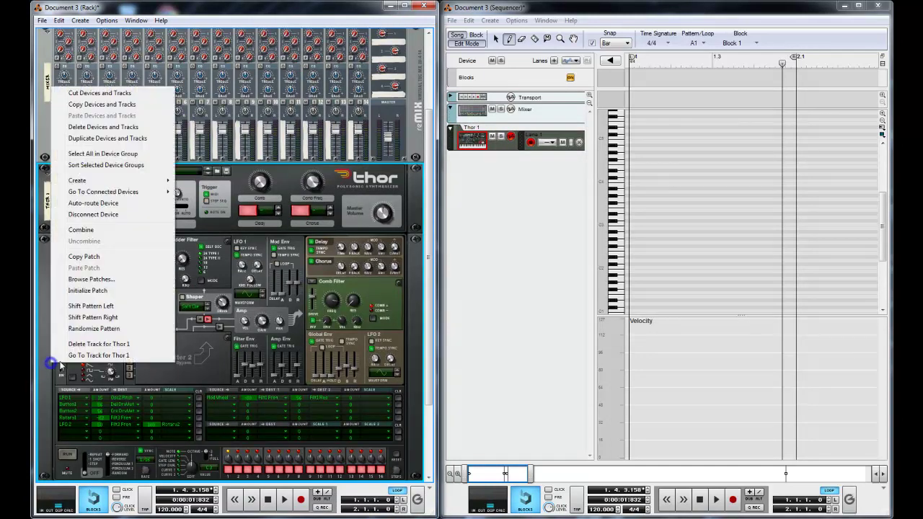
click(95, 291)
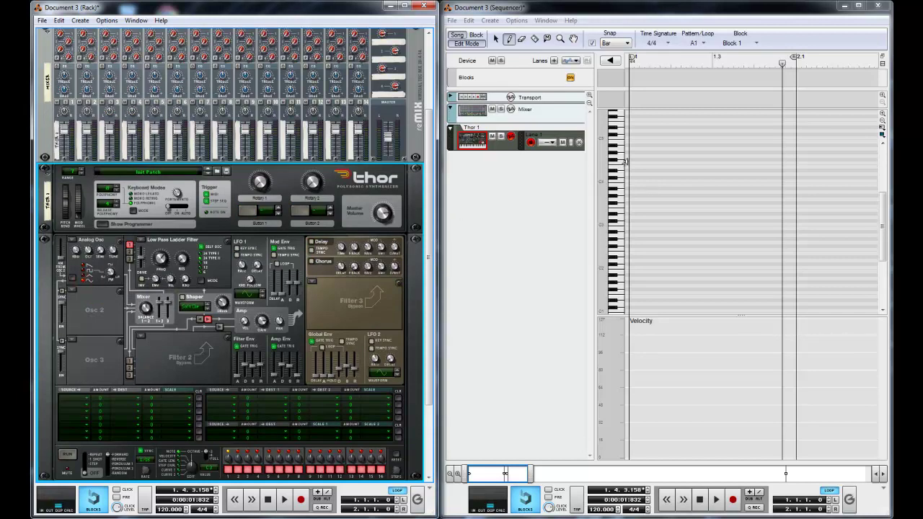
Create a one-bar clip on Thor's lane in the song arrangement and draw a one-bar C3 note in it
click(451, 43)
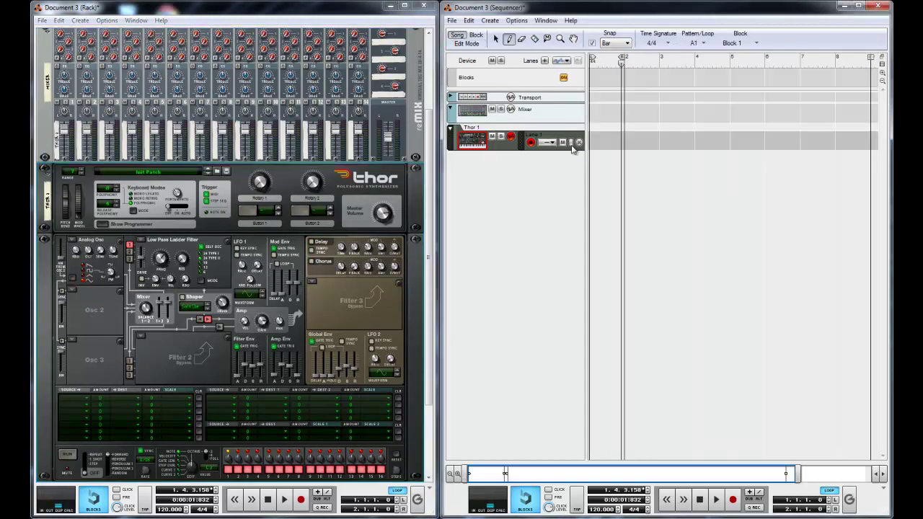
click(604, 139)
double_click(600, 145)
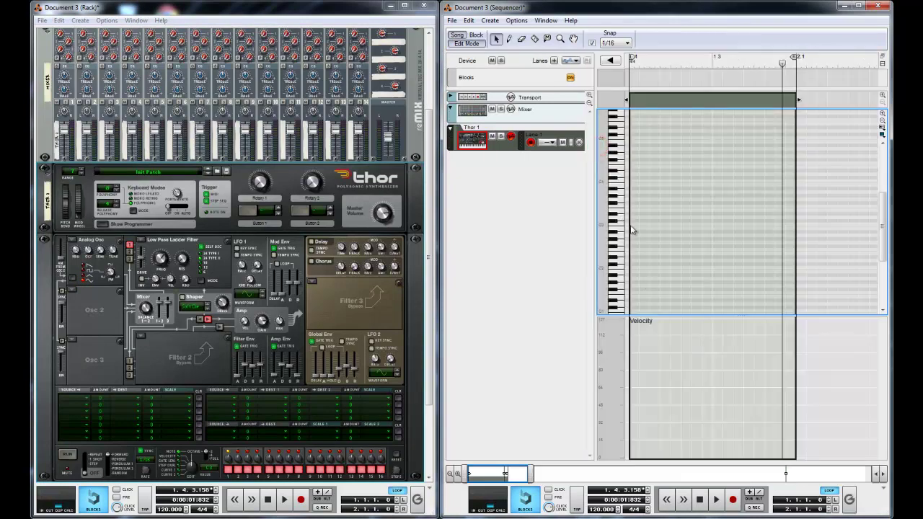
drag(630, 224, 648, 224)
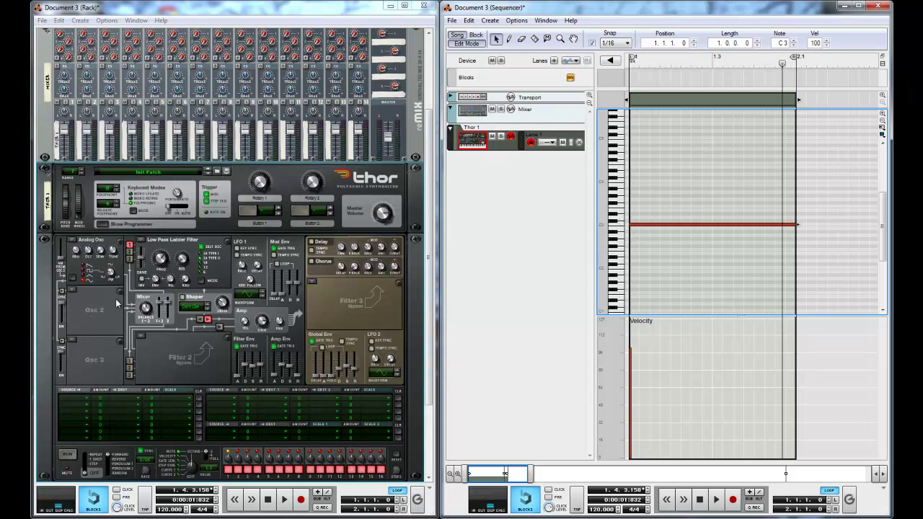
Raise Thor's ladder filter frequency and route Mod Env to Osc 1 Pitch with an amount of 100
drag(164, 266, 164, 246)
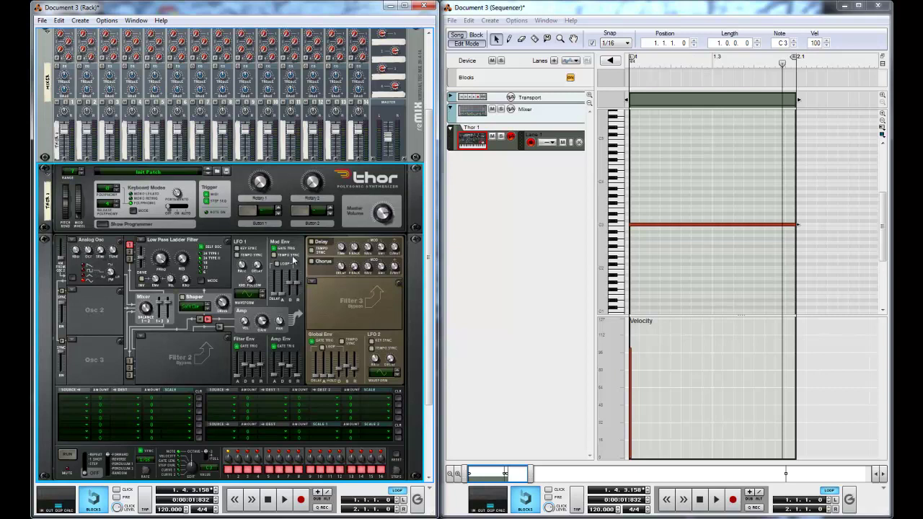
click(85, 397)
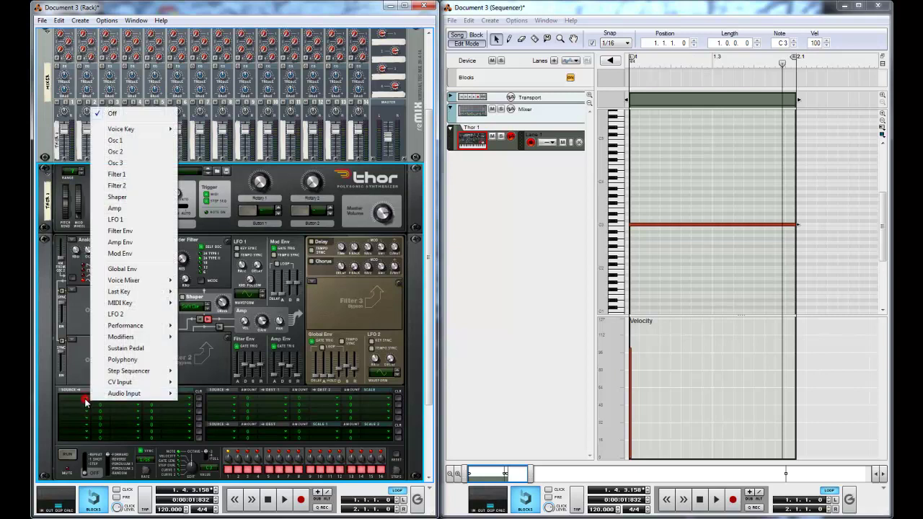
mouse_move(129, 394)
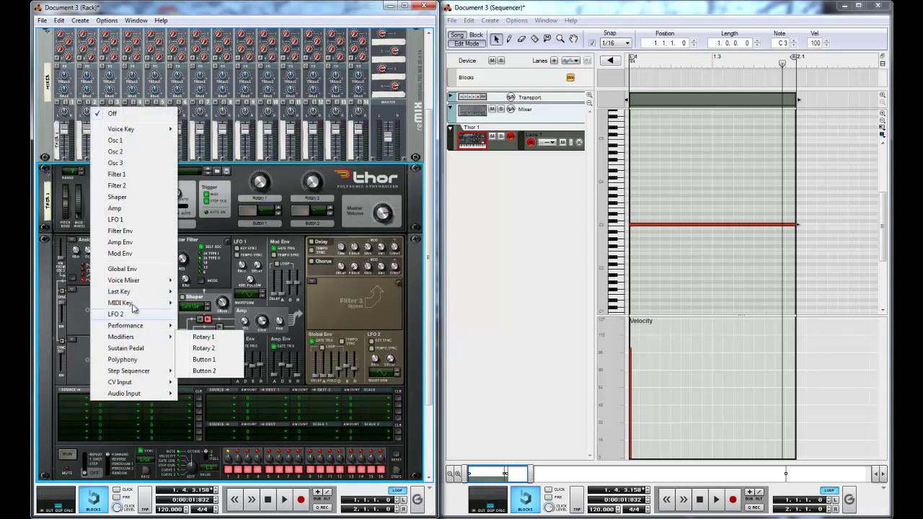
click(128, 253)
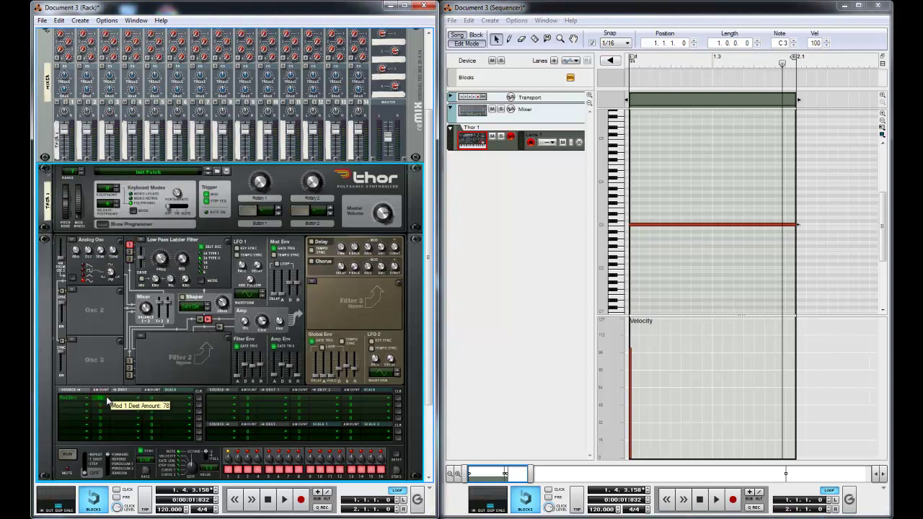
click(136, 398)
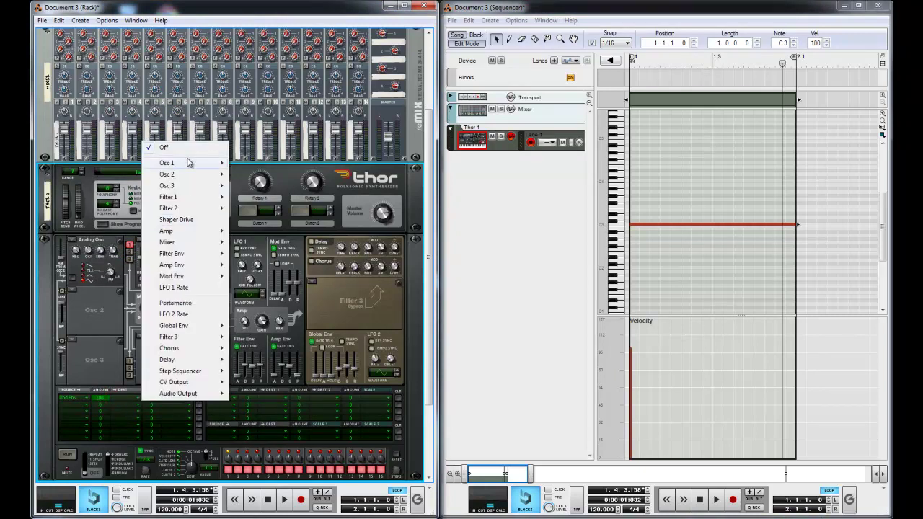
mouse_move(189, 163)
click(295, 171)
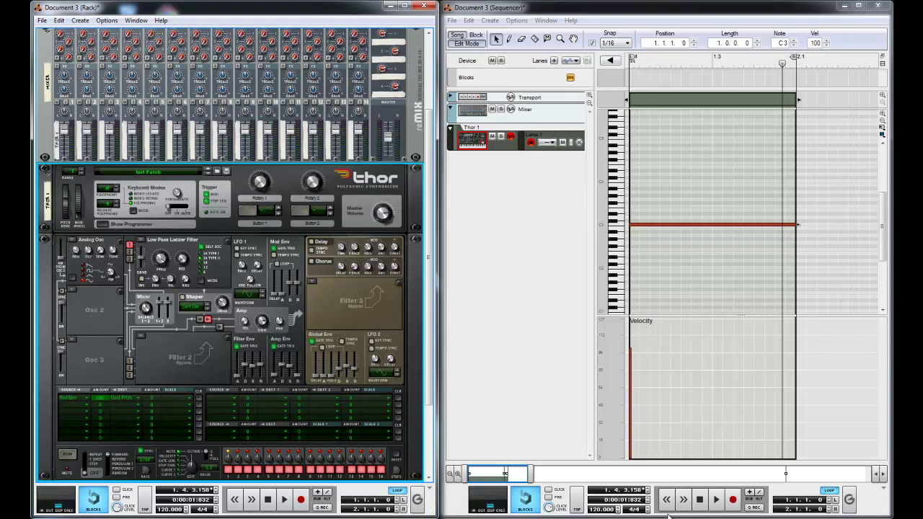
Play the loop, lower Osc 1's octave, and shorten the Mod Env decay to about 159 ms
click(716, 500)
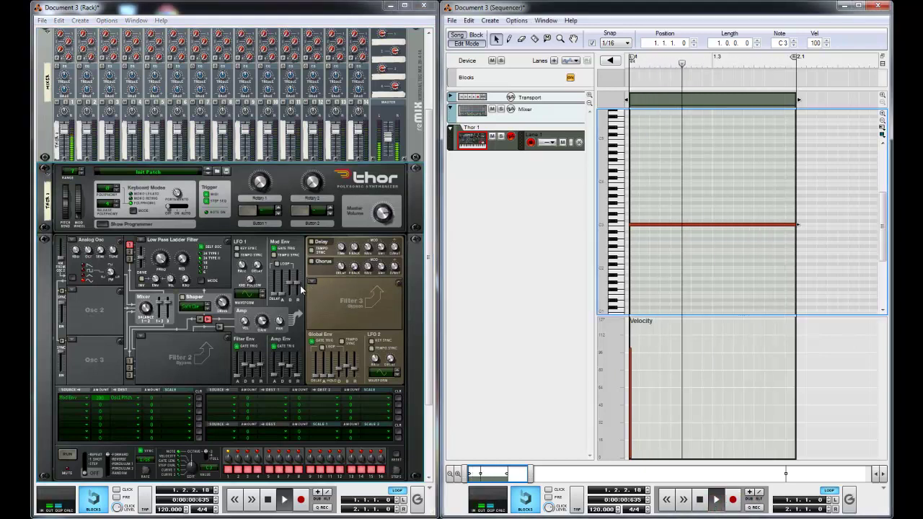
mouse_move(294, 286)
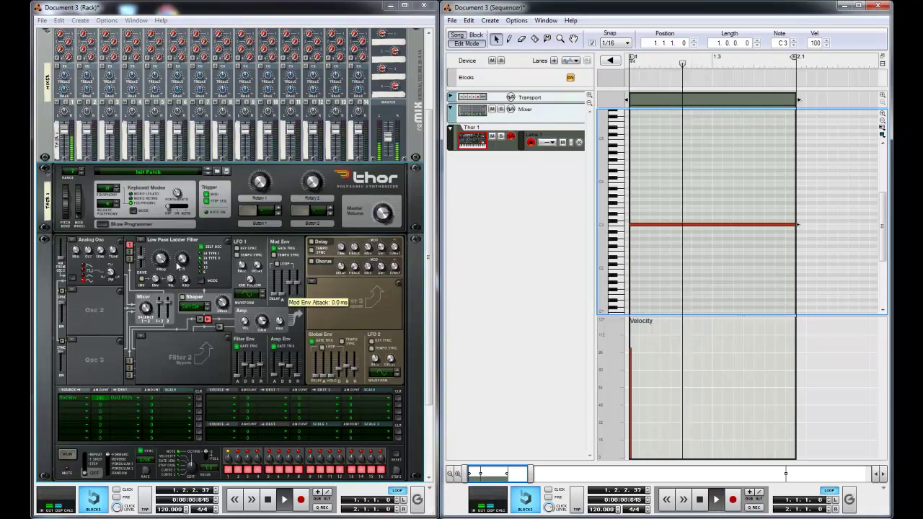
mouse_move(88, 257)
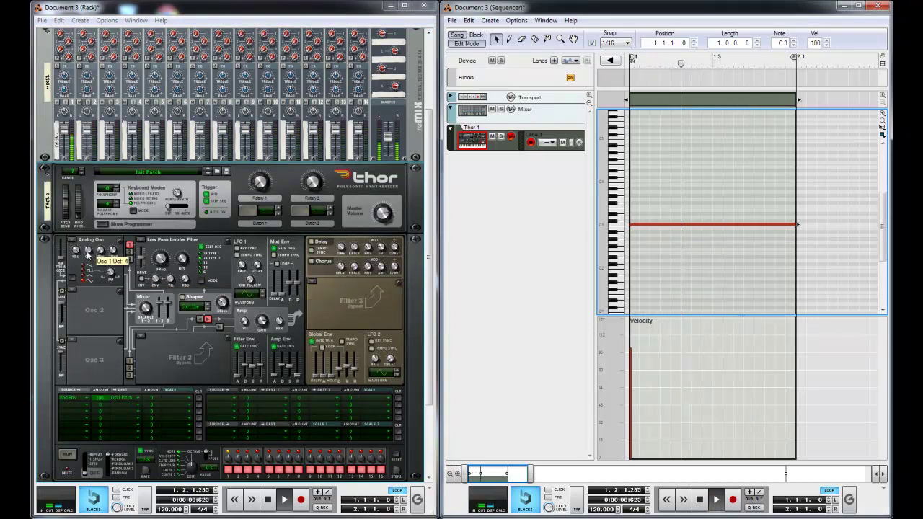
drag(89, 256, 88, 261)
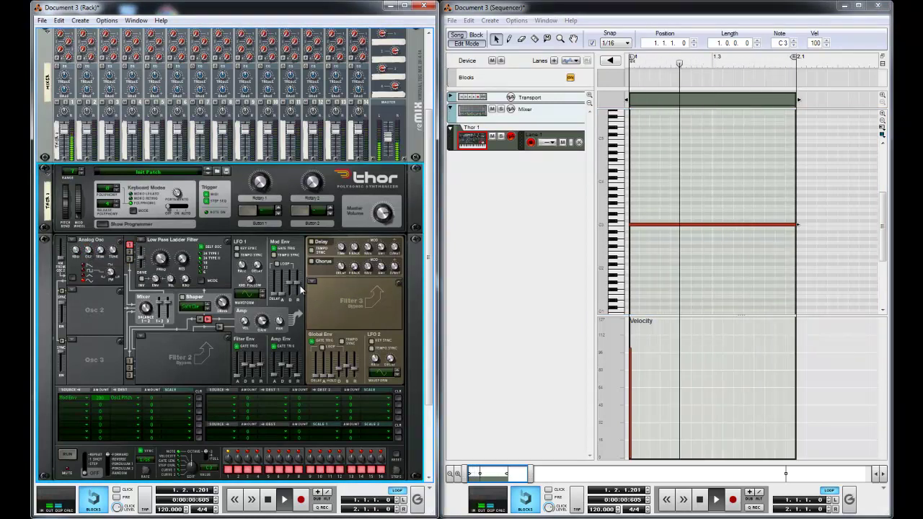
mouse_move(295, 291)
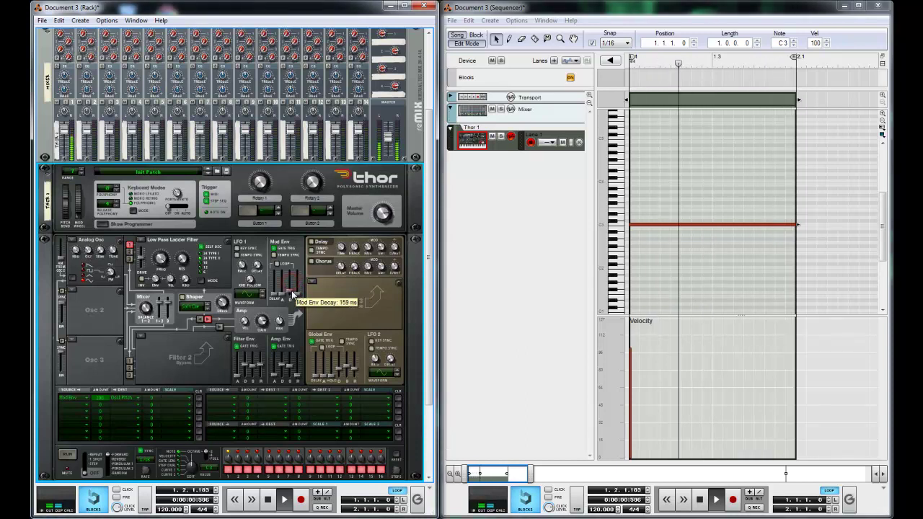
scroll(293, 295, up, 3)
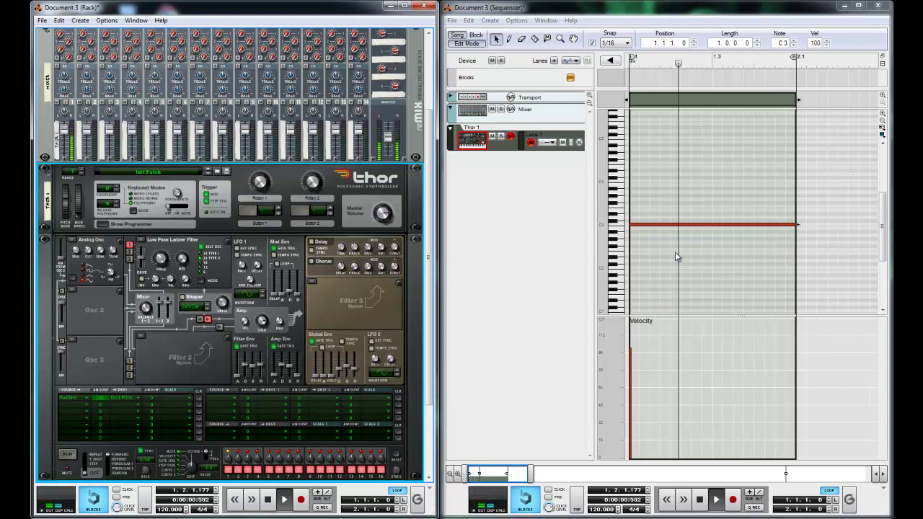
Try shortening the C3 note to 0.0.3.0 and repeating it across the bar as a rhythm
click(797, 225)
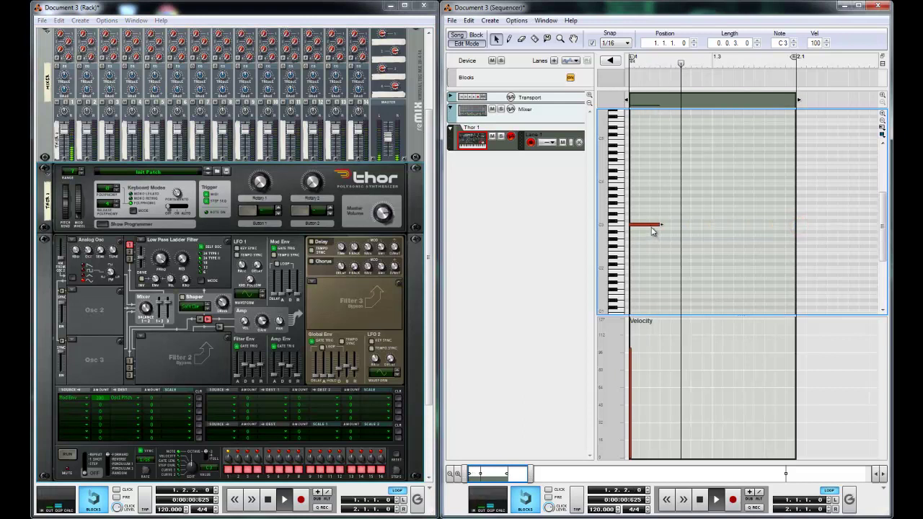
drag(692, 221, 769, 225)
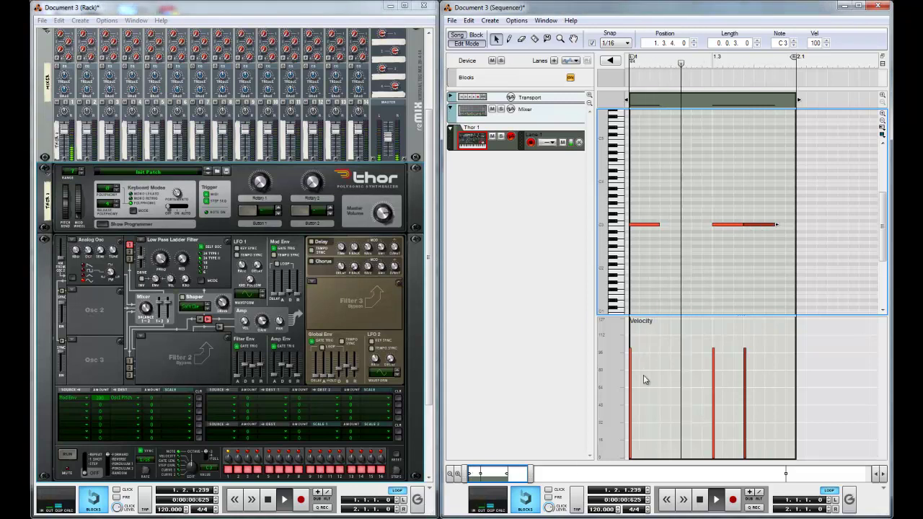
drag(703, 206, 729, 233)
key(Delete)
drag(695, 195, 796, 225)
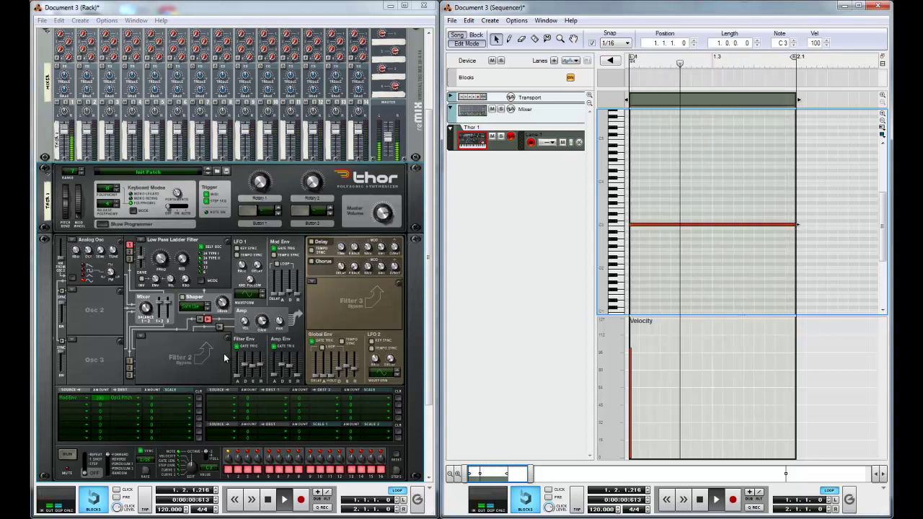
Add a Matrix Pattern Sequencer directly below Thor in the rack
click(174, 377)
scroll(181, 382, down, 3)
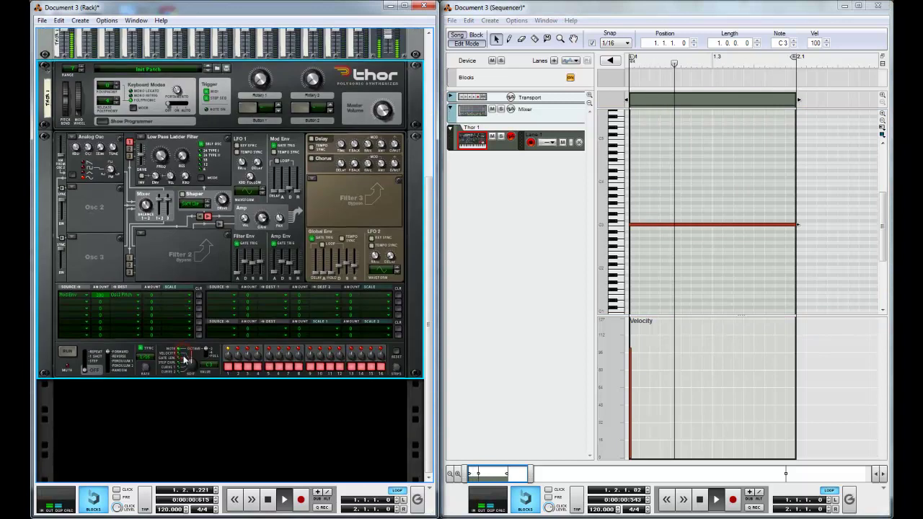
right_click(193, 393)
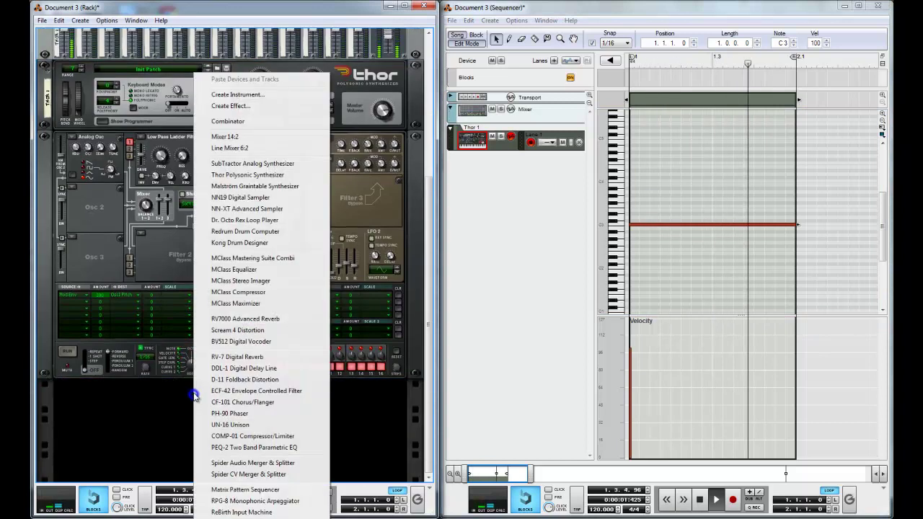
click(257, 490)
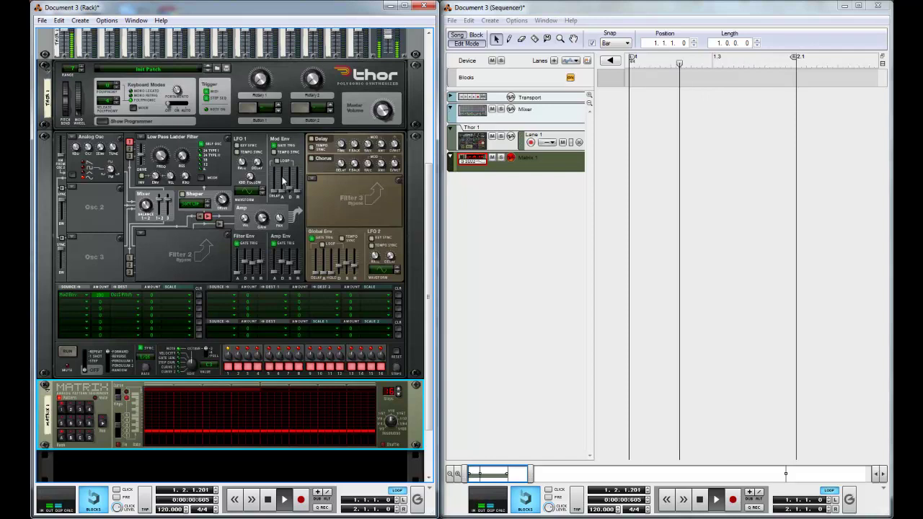
Remove the Matrix's automatic connections to Thor and patch its Gate CV output to Thor's CV 1 modulation input
click(245, 163)
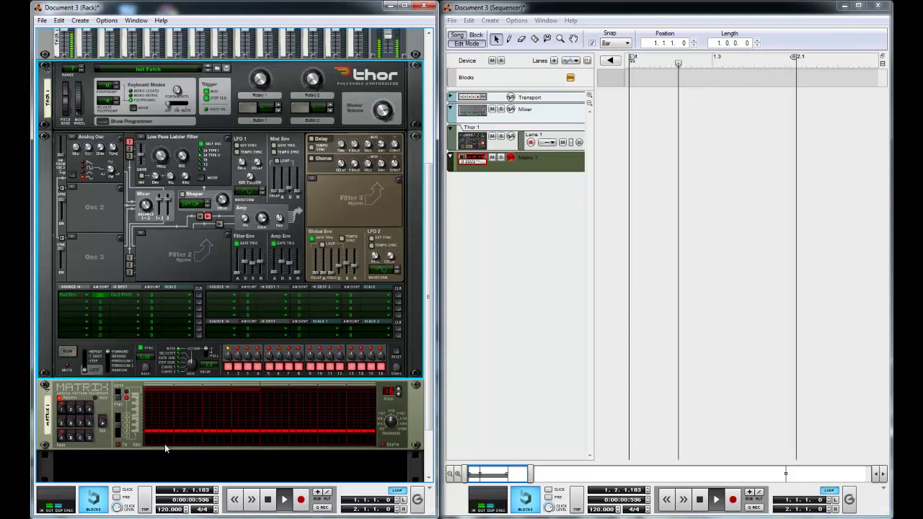
key(Tab)
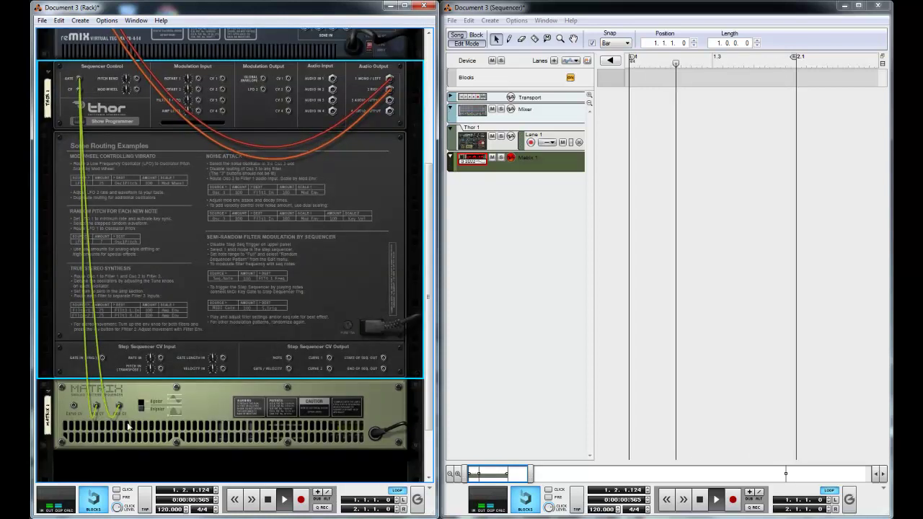
click(122, 408)
drag(120, 407, 222, 82)
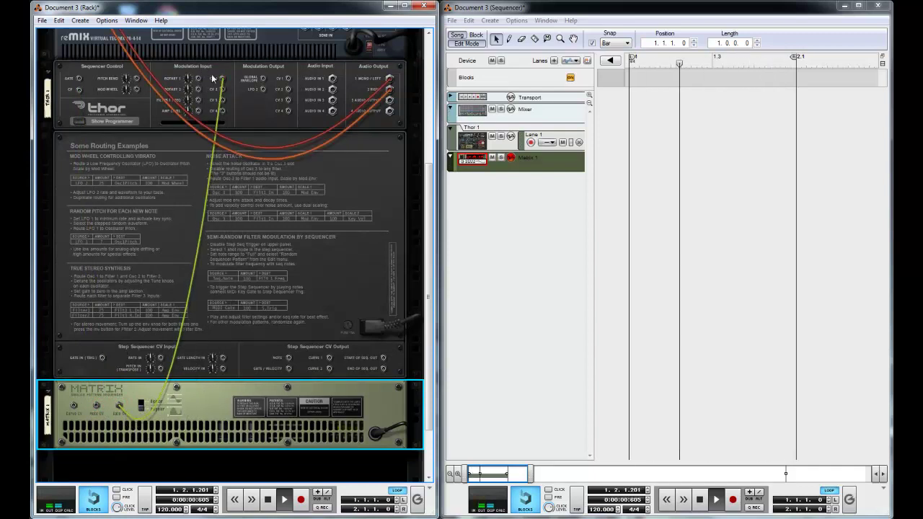
key(Tab)
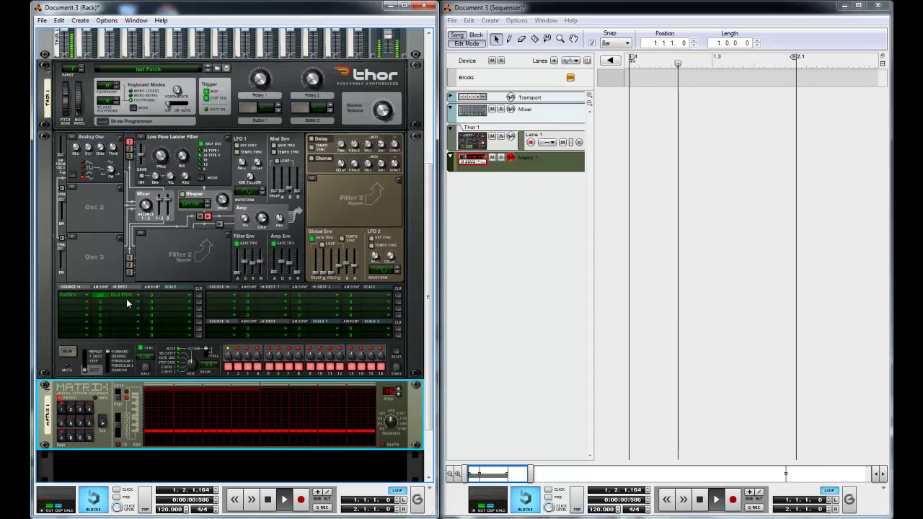
Route CV Input 1 to the Mod Env gate in Thor's second modulation row with an amount of 100
click(86, 308)
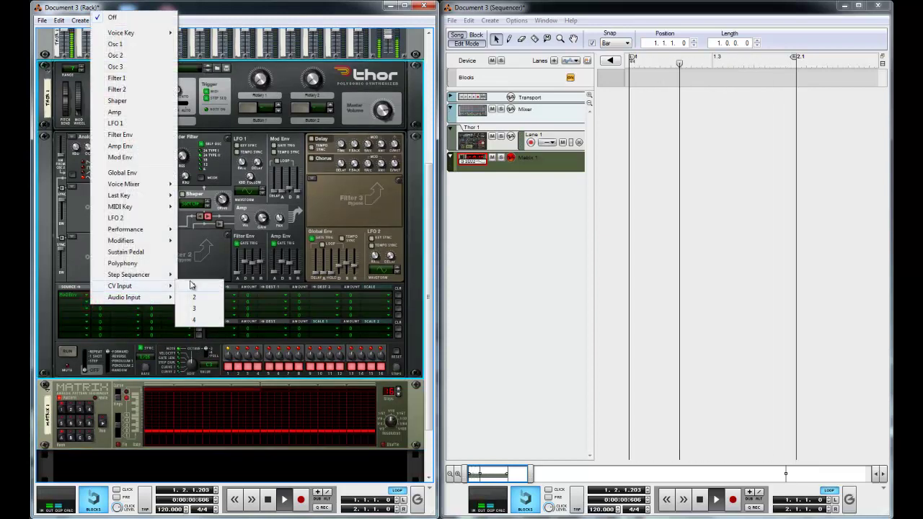
click(190, 286)
drag(103, 303, 106, 270)
click(117, 301)
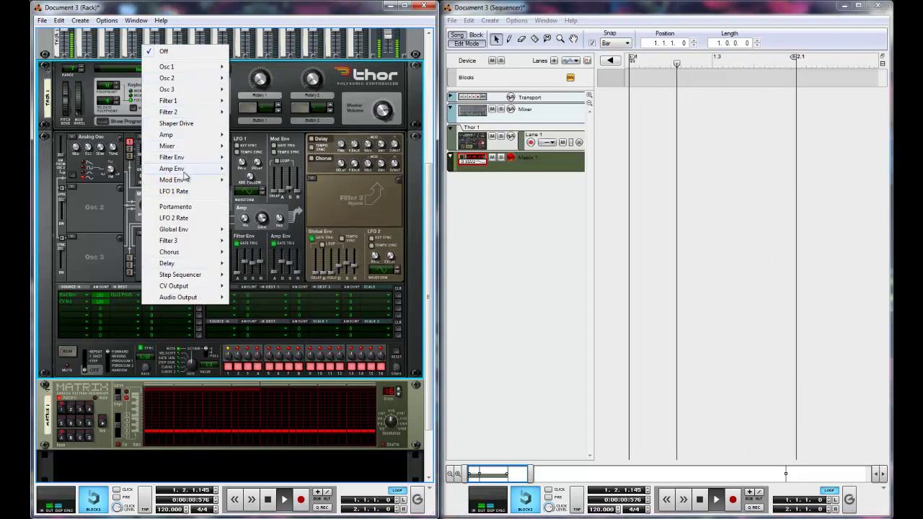
click(249, 189)
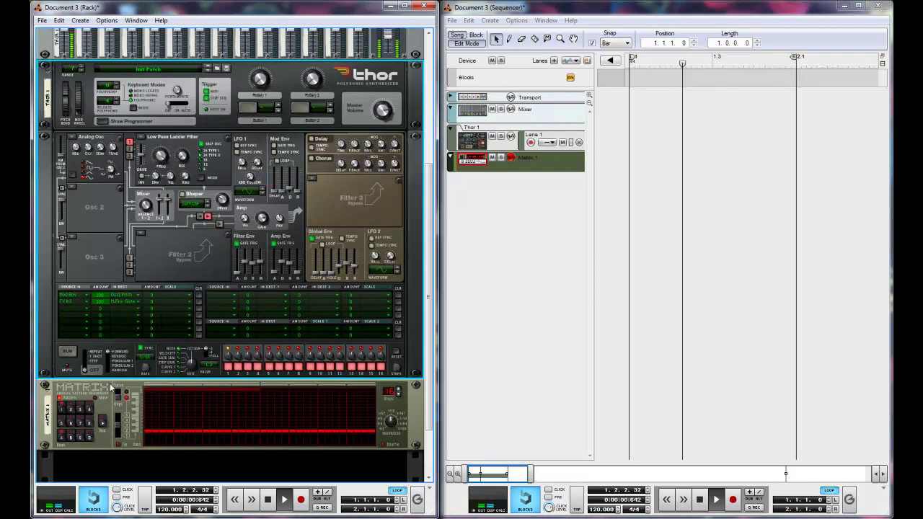
Enter gates on steps 1, 6 and 8 of the Matrix pattern to set the retrigger rhythm
key(Tab)
key(Tab)
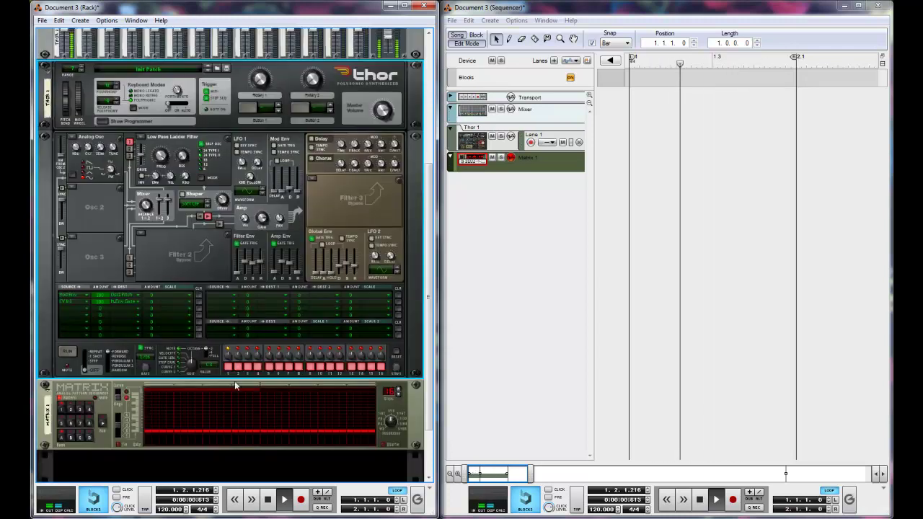
click(149, 442)
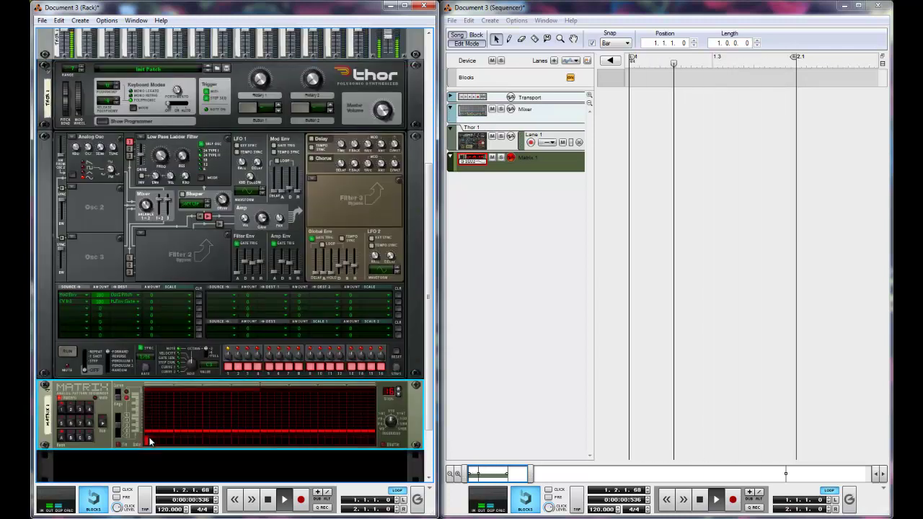
click(184, 439)
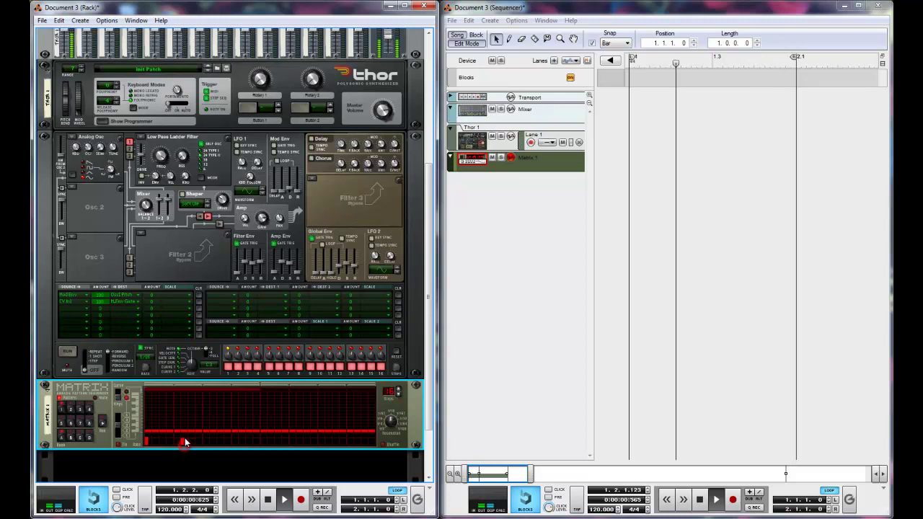
Try gates of rising height on Matrix steps 13 to 16, and clear those gates again
click(233, 442)
click(250, 439)
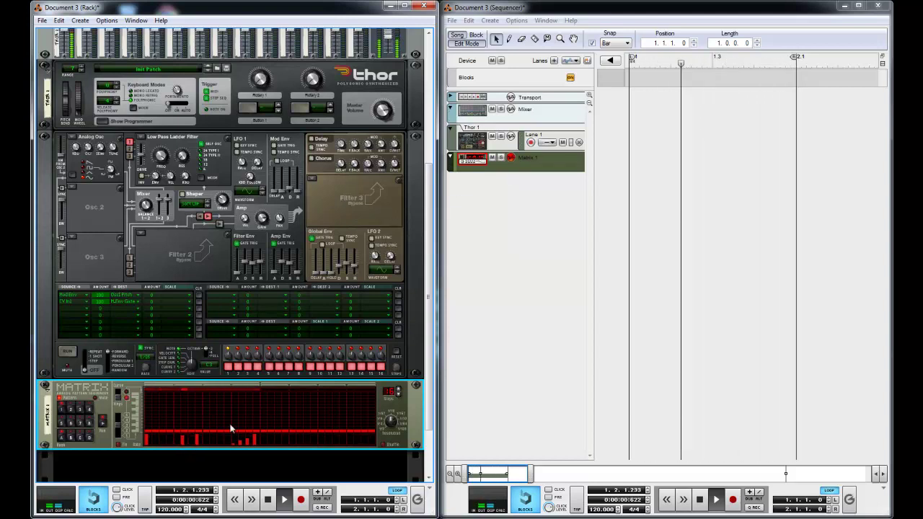
drag(242, 442, 257, 444)
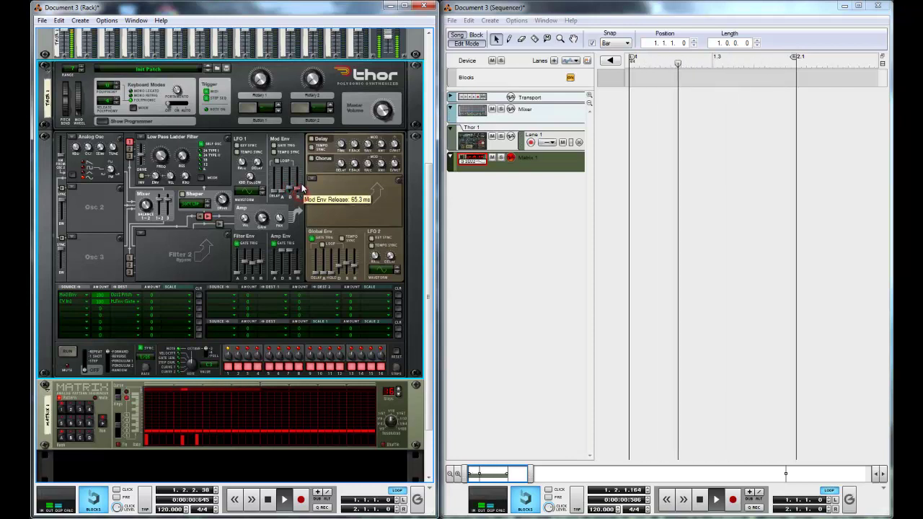
Set the release of Thor's modulation envelope to 204 ms
drag(302, 186, 297, 189)
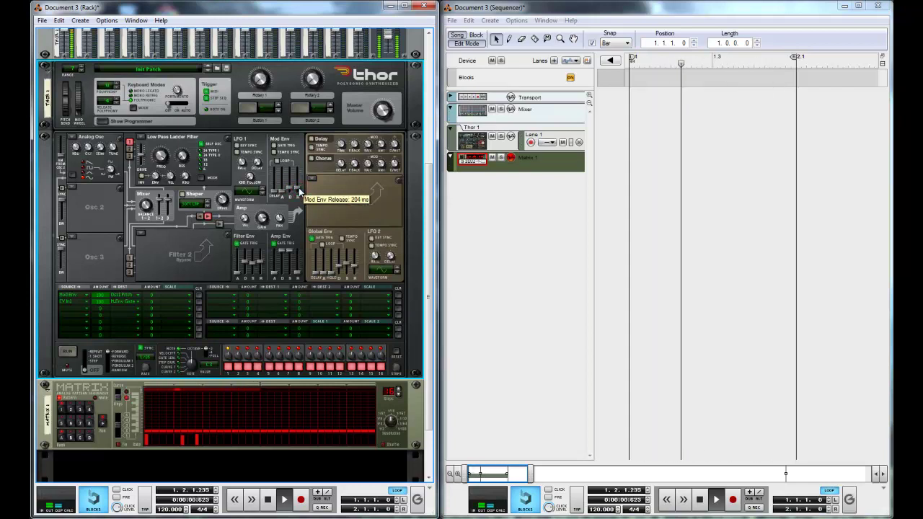
scroll(182, 208, down, 3)
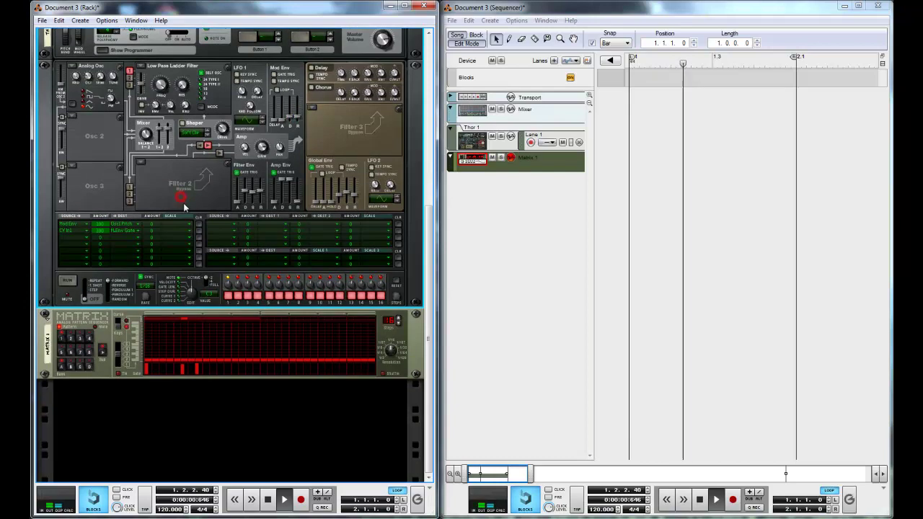
scroll(247, 146, up, 3)
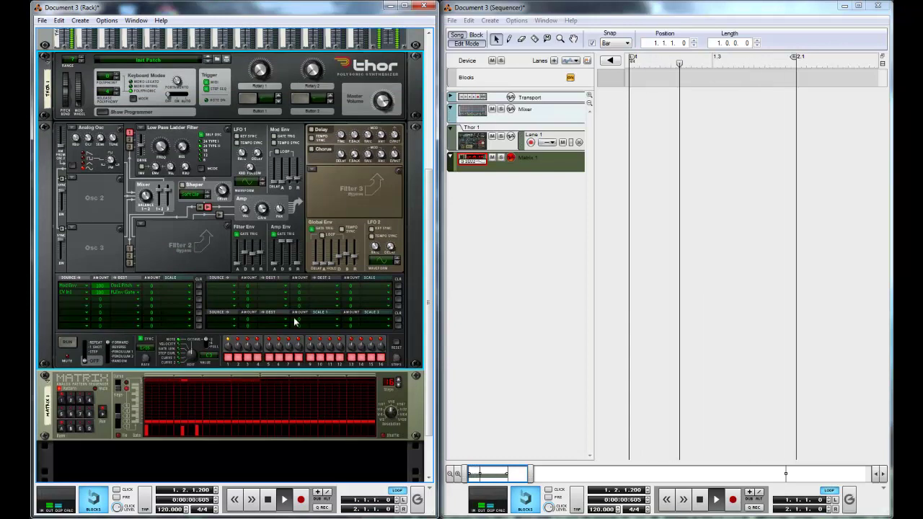
Review the Matrix and Thor setup, checking the rear cabling, the gate pattern and the modulation routings
key(Tab)
key(Tab)
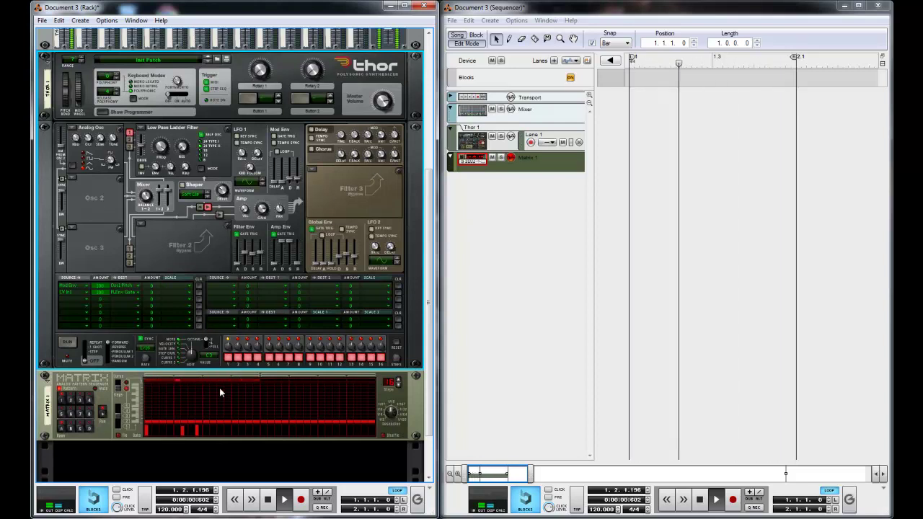
scroll(190, 272, down, 2)
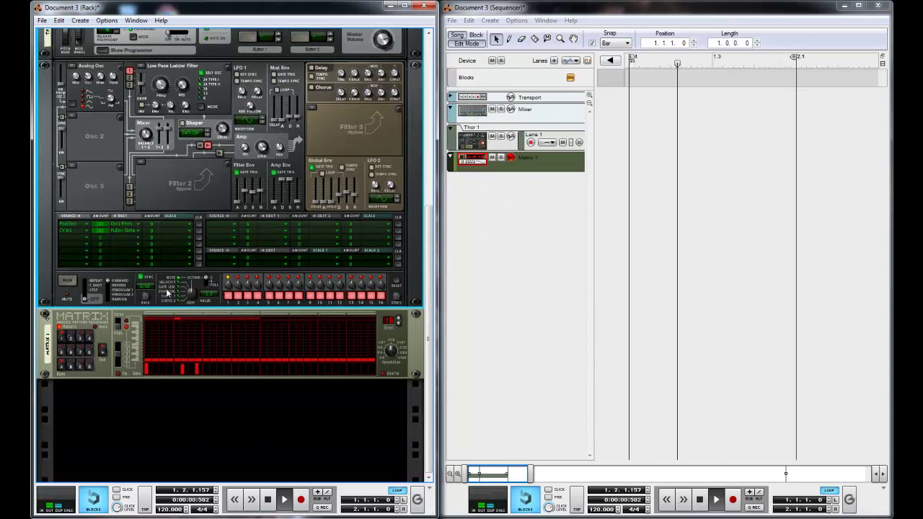
scroll(163, 251, up, 2)
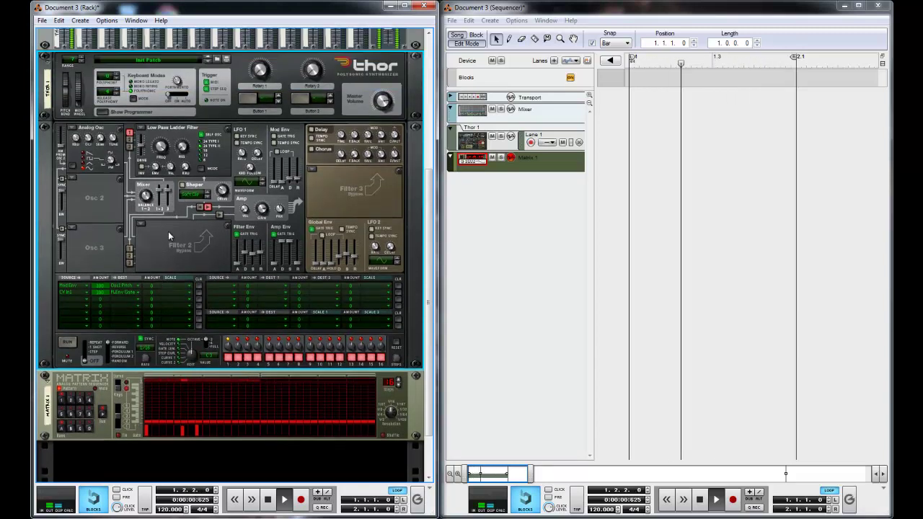
scroll(203, 242, up, 6)
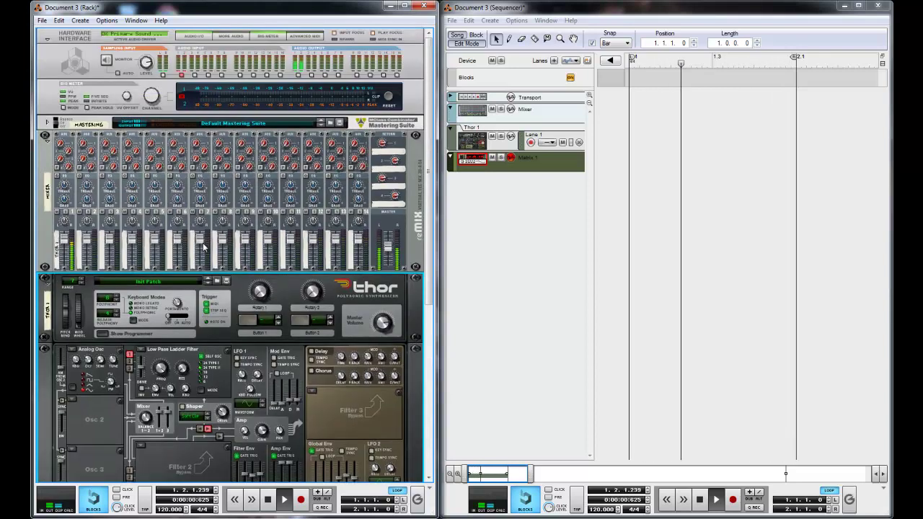
scroll(203, 243, down, 5)
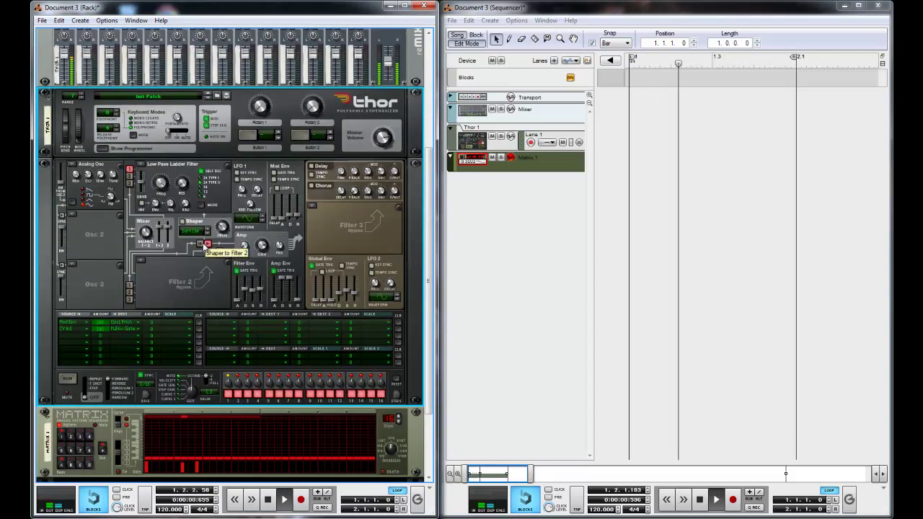